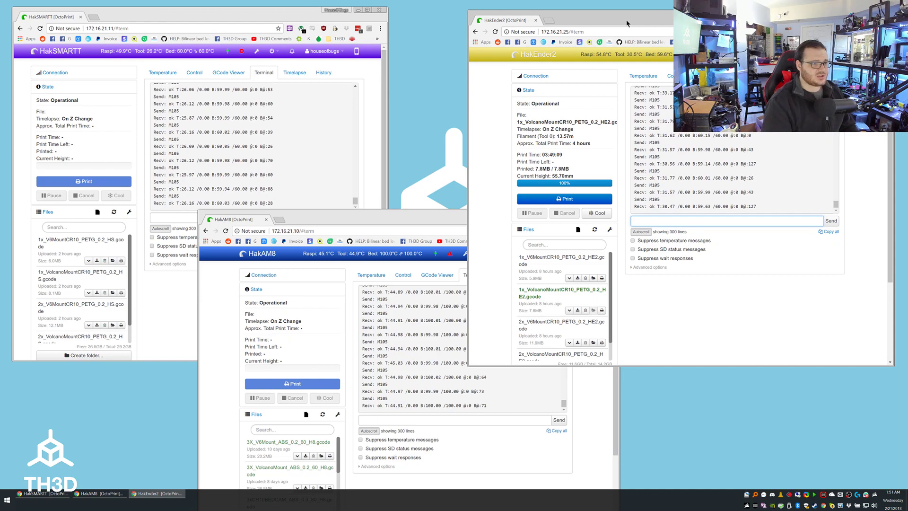
Home all axes on the HakSMARTT, HakAM8 and HakEnder2 printers by sending G28 from each terminal
{"action": "left_click", "coordinate": [174, 219]}
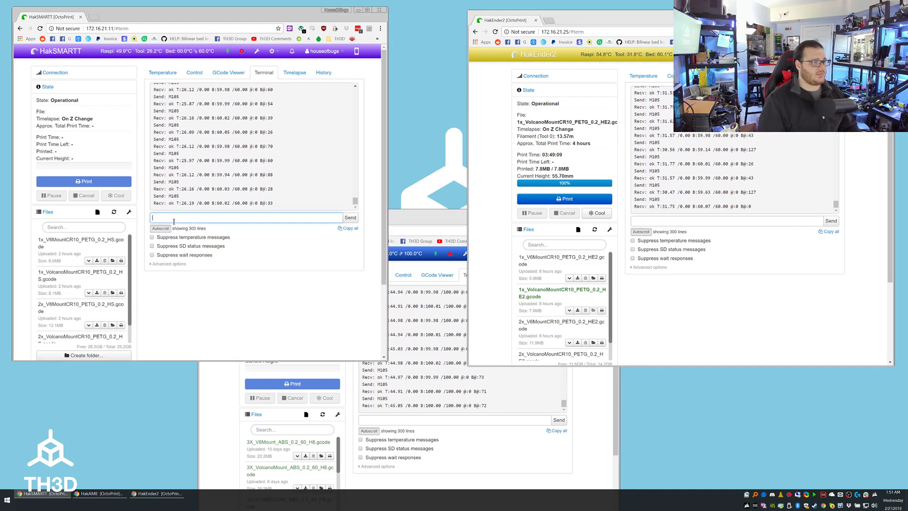
{"action": "type", "text": "G28"}
{"action": "key", "text": "Return"}
{"action": "left_click", "coordinate": [386, 385]}
{"action": "left_click", "coordinate": [454, 419]}
{"action": "type", "text": "G28"}
{"action": "key", "text": "Return"}
{"action": "left_click", "coordinate": [656, 224]}
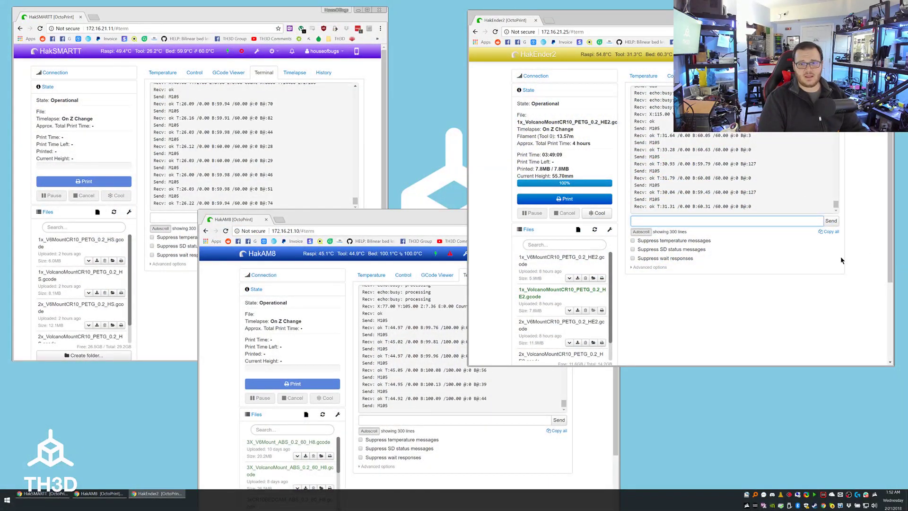
Send G28 once more to each of the three printers to re-home them before probe testing
{"action": "left_click", "coordinate": [189, 265]}
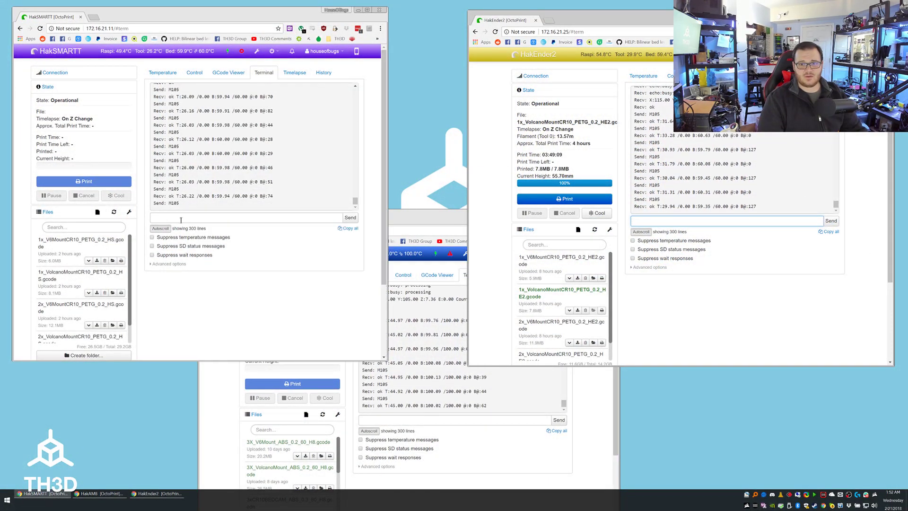
{"action": "type", "text": "G28"}
{"action": "key", "text": "Return"}
{"action": "left_click", "coordinate": [453, 419]}
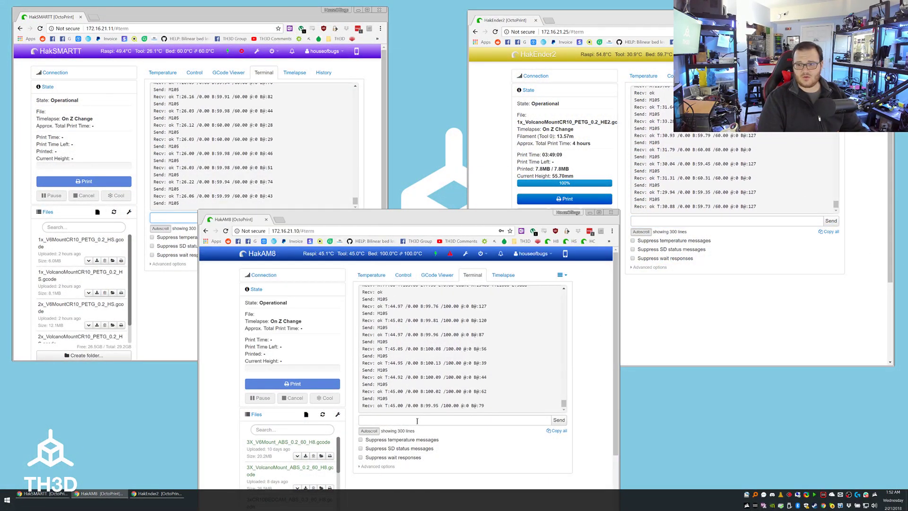
{"action": "type", "text": "G28"}
{"action": "key", "text": "Return"}
{"action": "left_click", "coordinate": [716, 221]}
{"action": "type", "text": "G28"}
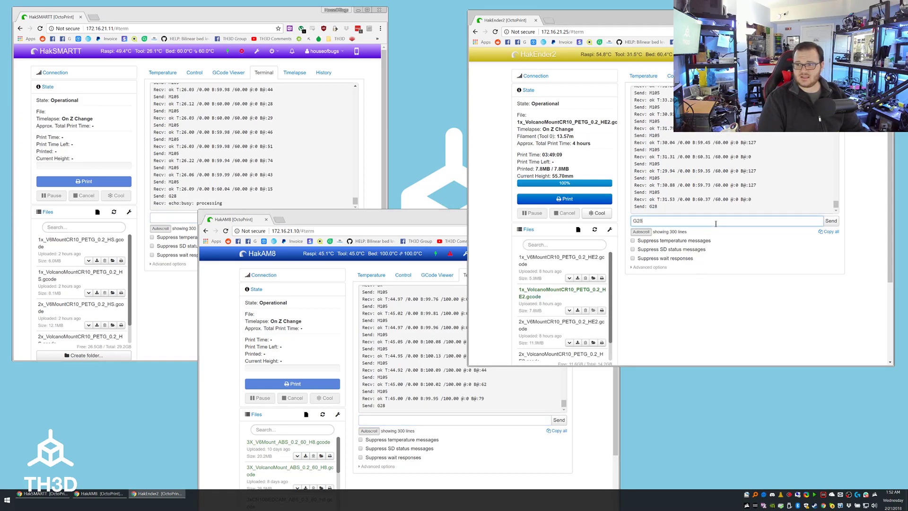
{"action": "key", "text": "Return"}
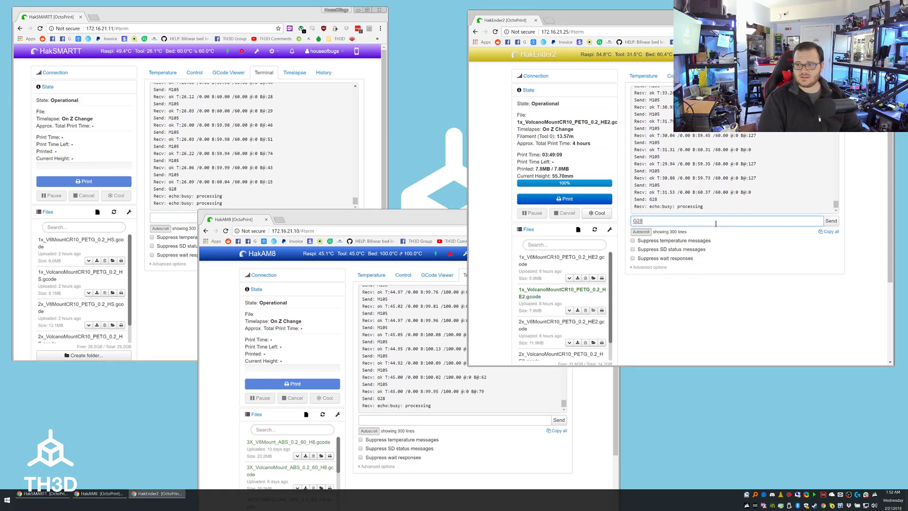
Enter the unsent commands M48 P10 X80 Y75 V2 in the HakEnder2 terminal and M48 P10 X110 Y110 V2 in the HakAM8 terminal
{"action": "type", "text": "M48 P10 X80 Y75 V2"}
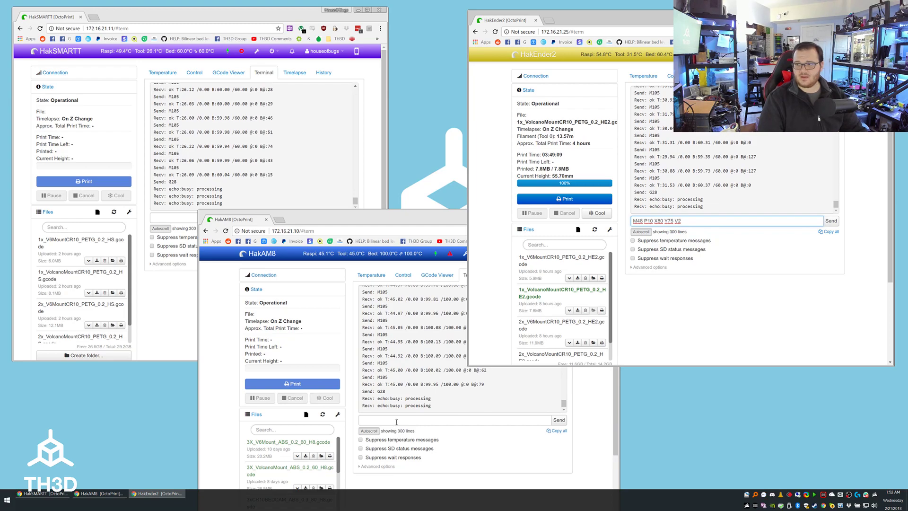
{"action": "left_click", "coordinate": [396, 420]}
{"action": "type", "text": "G28"}
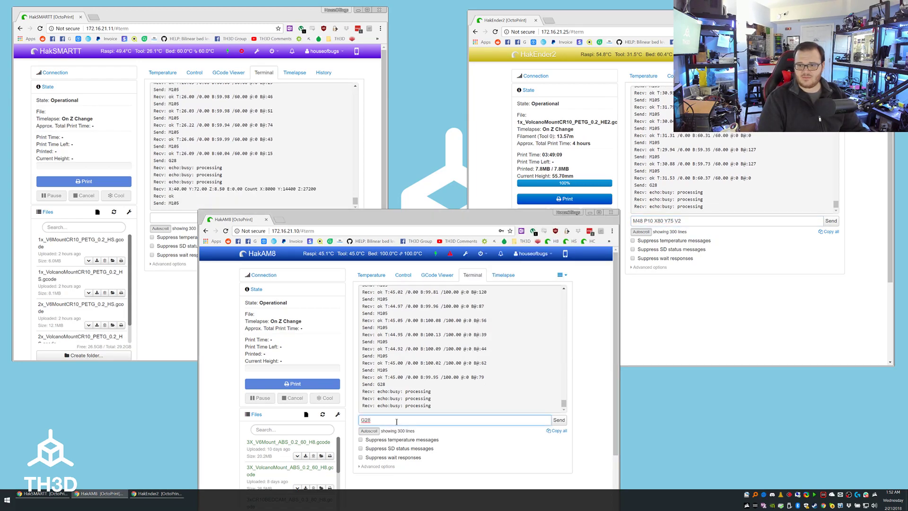
{"action": "key", "text": "ctrl+a"}
{"action": "type", "text": "M48 P10 X110 Y110 V2"}
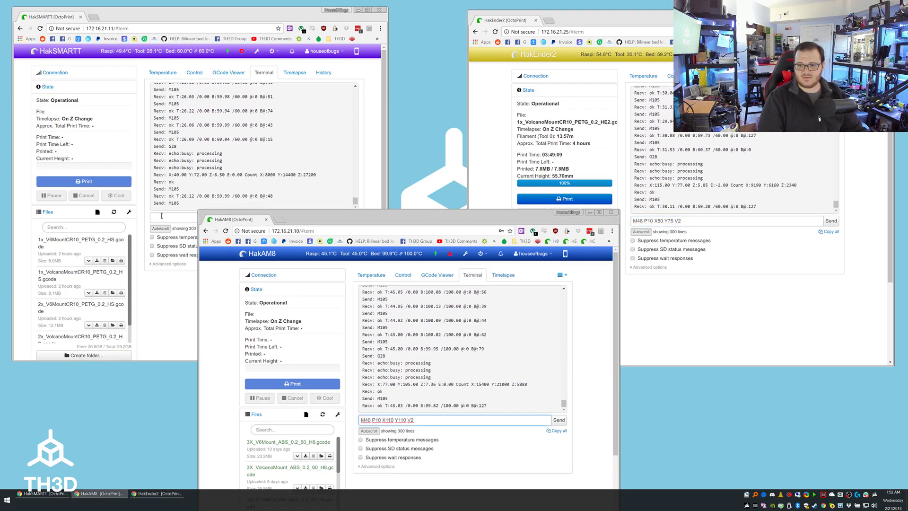
Send M48 P10 X75 Y75 V2 to HakSMARTT, and send the prepared M48 commands on HakAM8 and HakEnder2
{"action": "left_click", "coordinate": [162, 215]}
{"action": "type", "text": "M48 P10 X75 Y75 V2"}
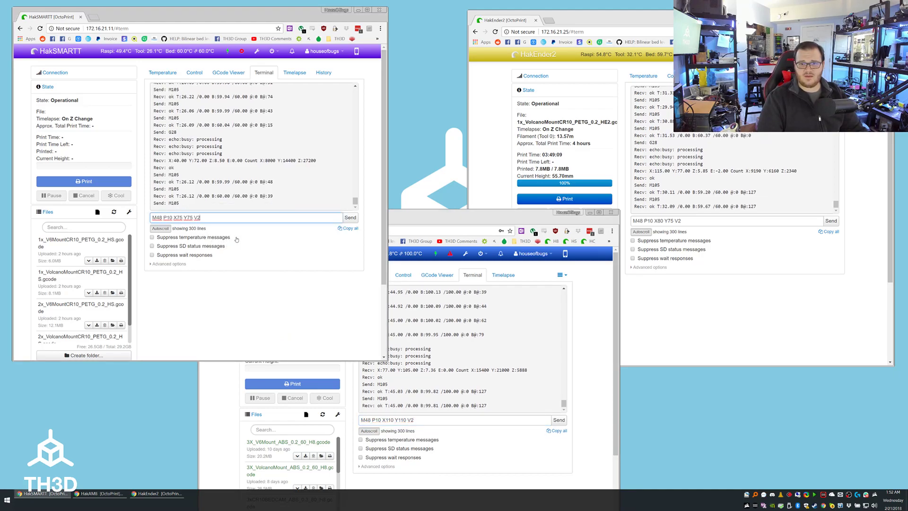
{"action": "key", "text": "Return"}
{"action": "left_click", "coordinate": [461, 420]}
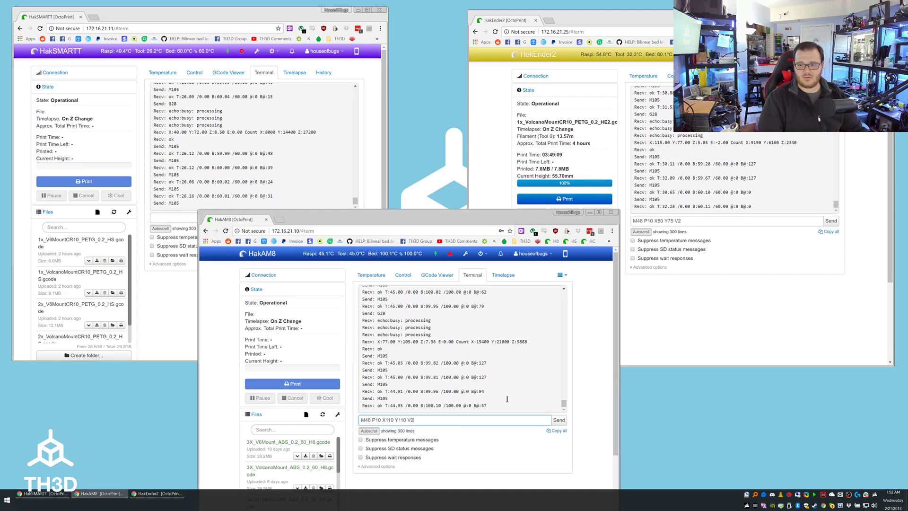
{"action": "key", "text": "Return"}
{"action": "left_click", "coordinate": [742, 223]}
{"action": "key", "text": "Return"}
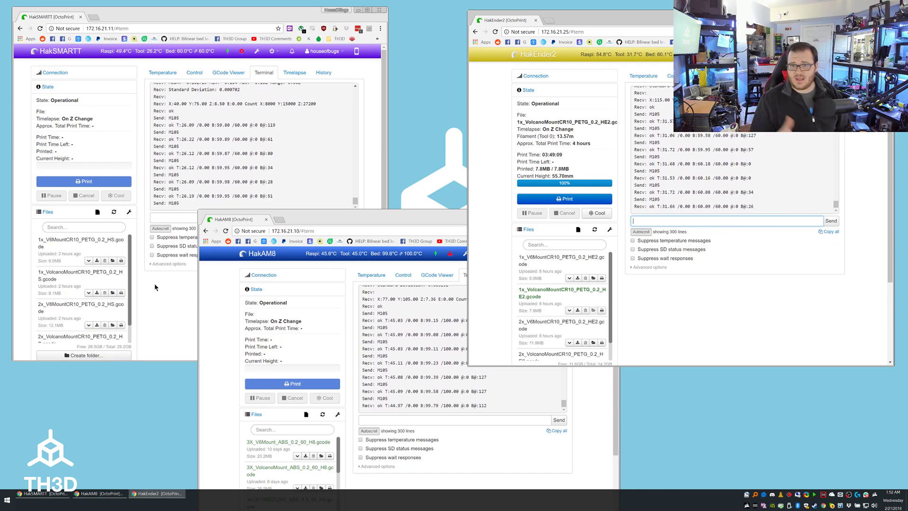
Run a second probe repeatability test with M48 P10 X75 Y75 V2 on HakSMARTT and M48 P10 X110 Y110 V2 on HakAM8
{"action": "left_click", "coordinate": [185, 217]}
{"action": "type", "text": "M48 P10 X75 Y75 V2"}
{"action": "key", "text": "Return"}
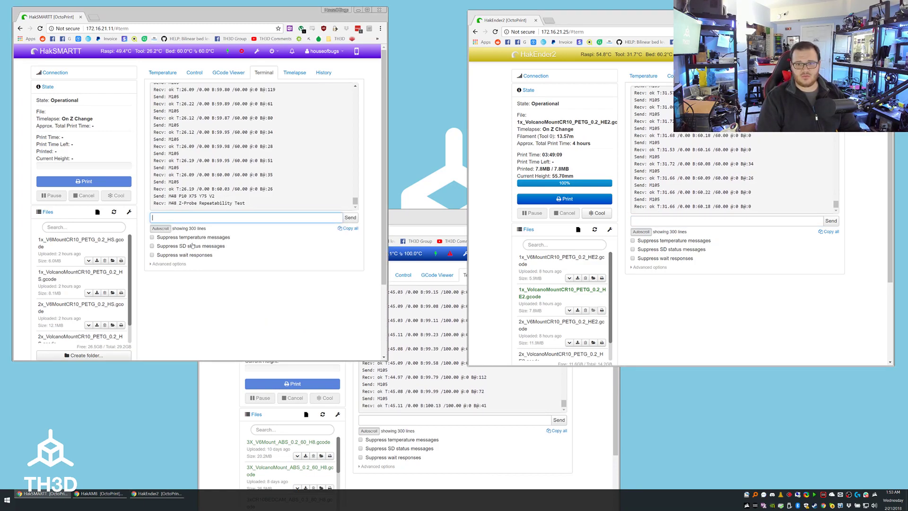
{"action": "left_click", "coordinate": [397, 420]}
{"action": "key", "text": "Up"}
{"action": "key", "text": "Return"}
{"action": "key", "text": "Up"}
{"action": "key", "text": "Down"}
Resend M48 P10 X80 Y75 V2 to HakEnder2 for its second probe repeatability test
{"action": "left_click", "coordinate": [663, 221]}
{"action": "key", "text": "Up"}
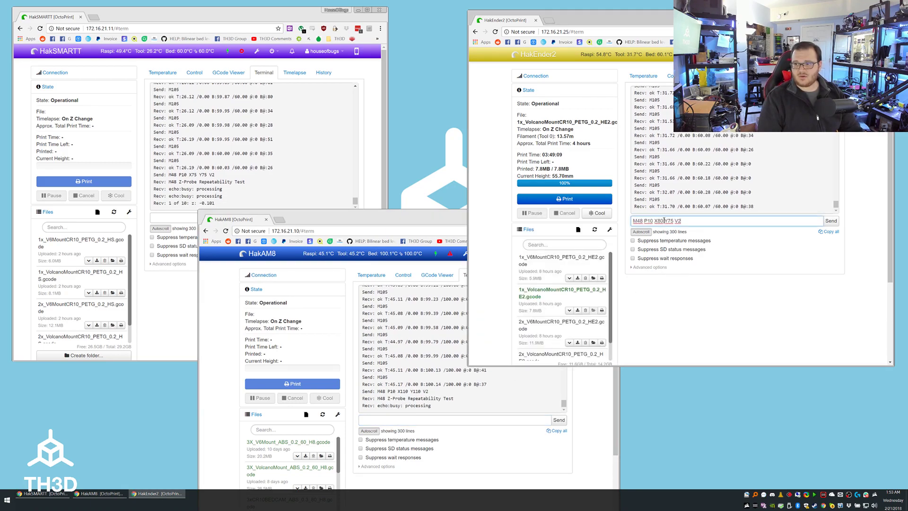
{"action": "key", "text": "Return"}
{"action": "key", "text": "Up"}
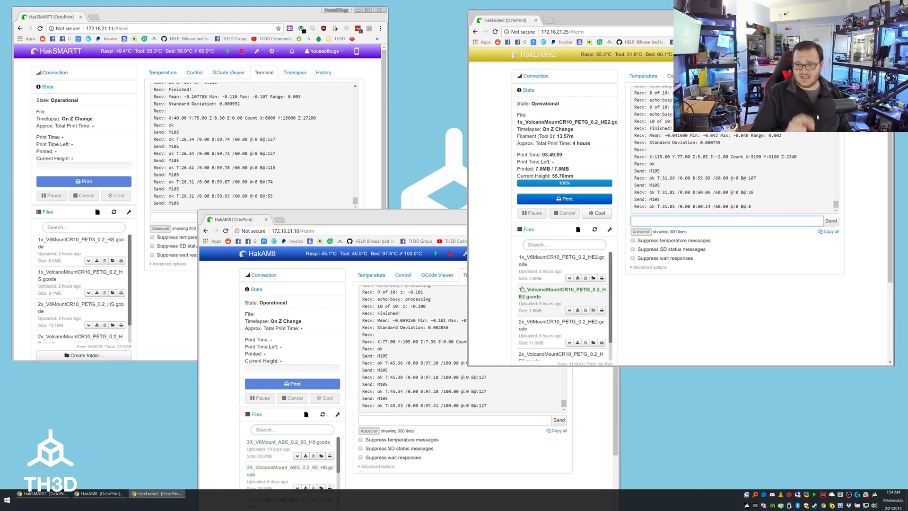
Run a third 10-point M48 test on HakSMARTT at X75 Y75, HakAM8 at X110 Y110 and HakEnder2 at X80 Y75
{"action": "left_click", "coordinate": [183, 233]}
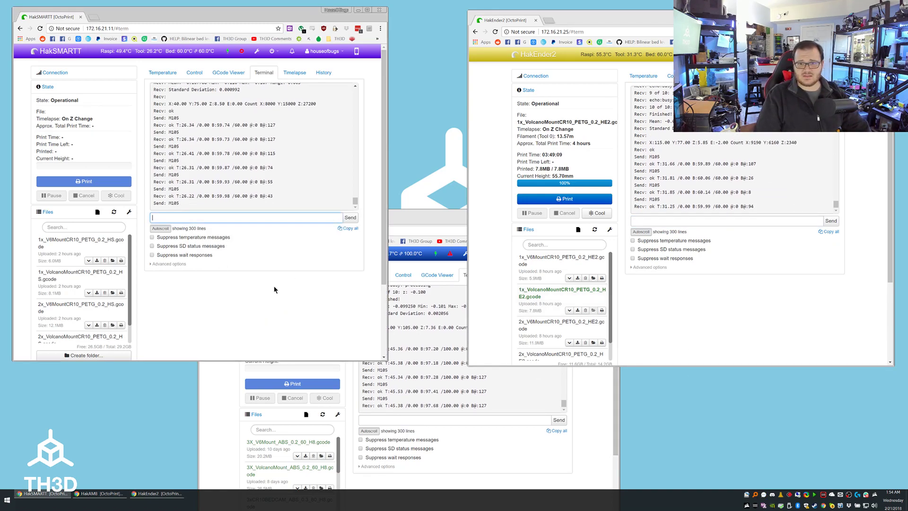
{"action": "scroll", "coordinate": [225, 191], "scroll_direction": "up", "scroll_amount": 3}
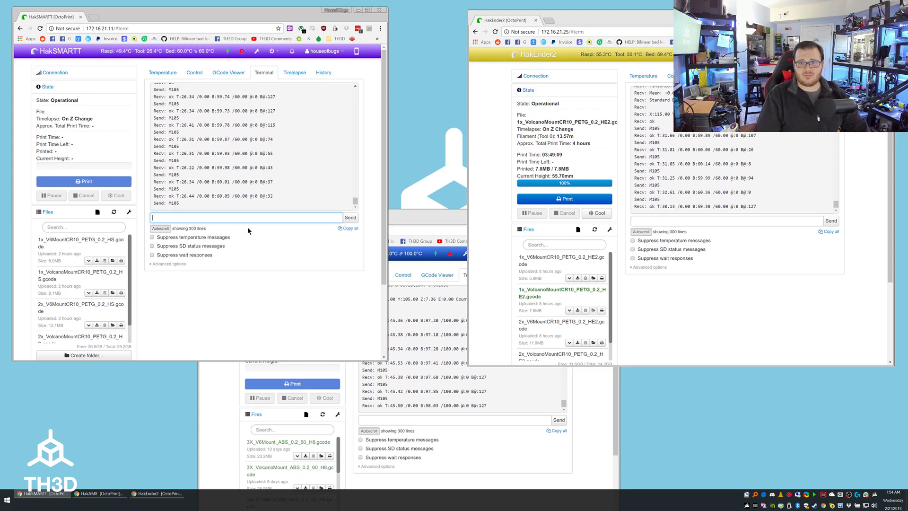
{"action": "key", "text": "Up"}
{"action": "key", "text": "Return"}
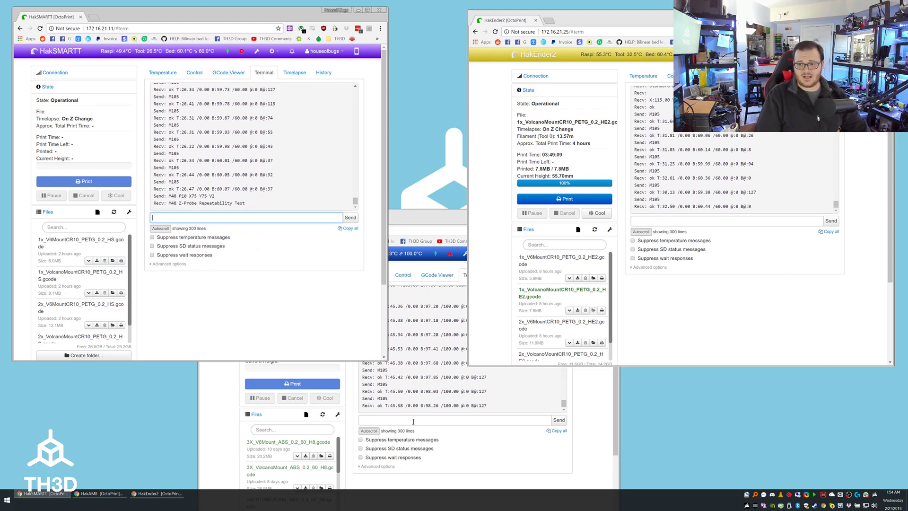
{"action": "left_click", "coordinate": [413, 421]}
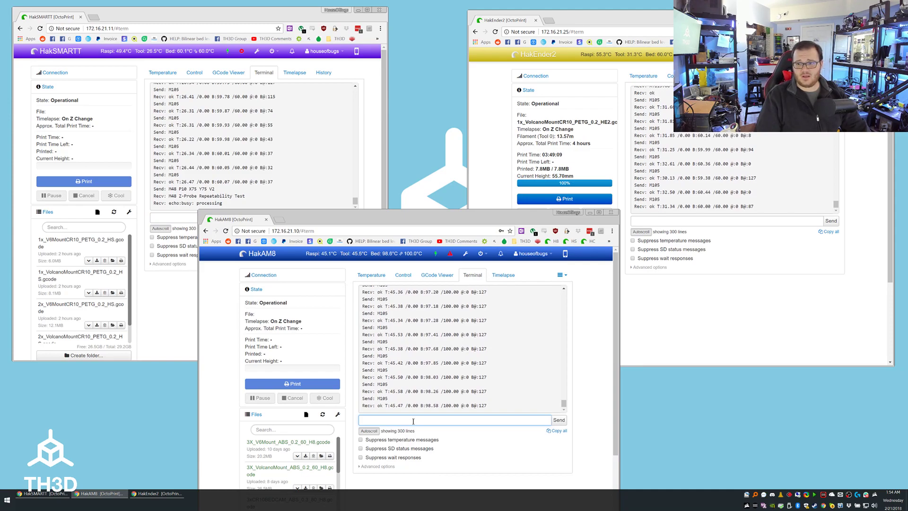
{"action": "key", "text": "Return"}
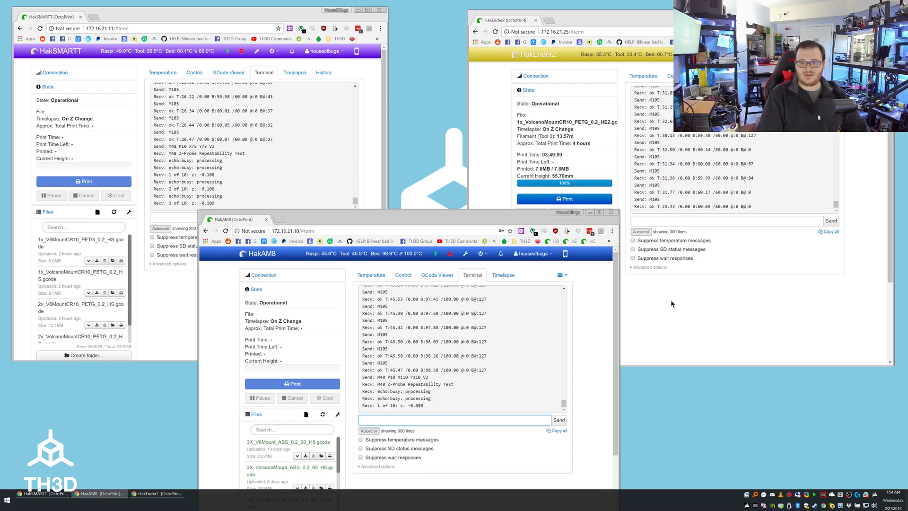
{"action": "left_click", "coordinate": [672, 231]}
{"action": "left_click", "coordinate": [671, 221]}
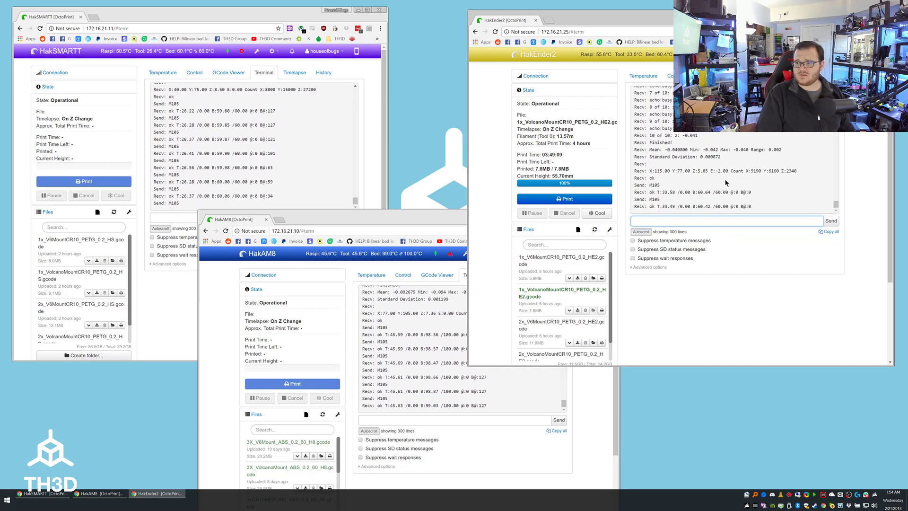
Examine the standard deviation in the latest M48 results of the HakAM8 terminal
{"action": "left_click", "coordinate": [481, 451]}
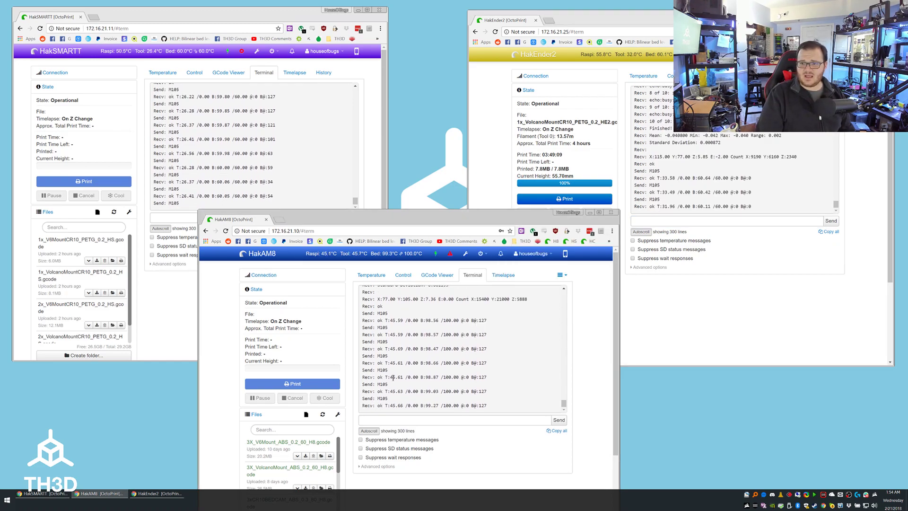
{"action": "scroll", "coordinate": [442, 355], "scroll_direction": "up", "scroll_amount": 3}
{"action": "triple_click", "coordinate": [441, 355]}
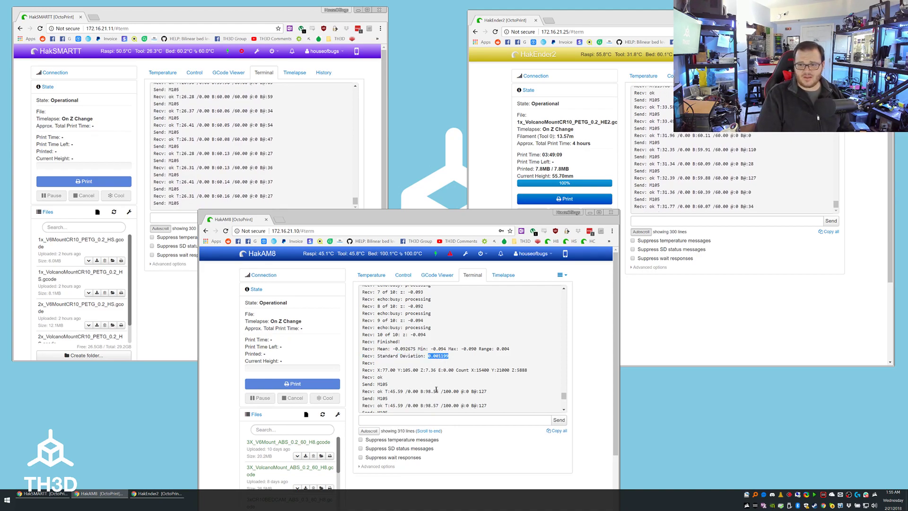
{"action": "left_click", "coordinate": [416, 421]}
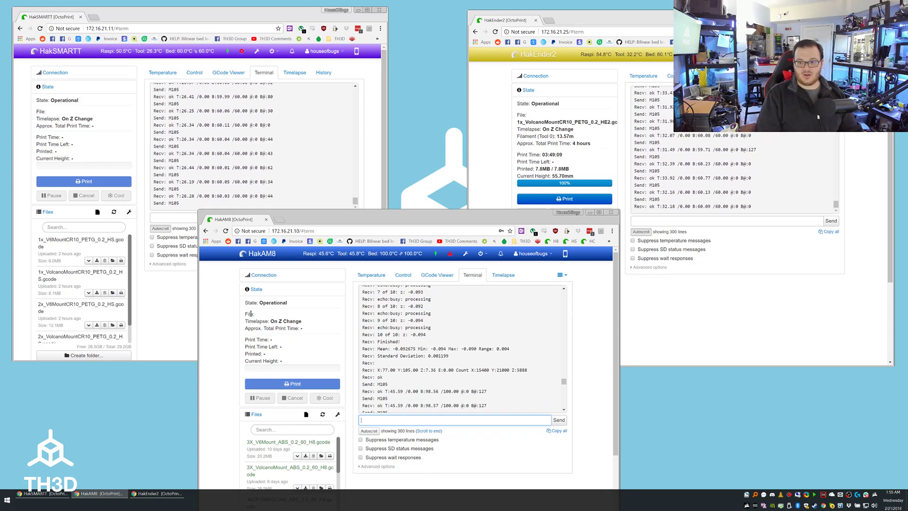
Start another M48 repeatability round on the printers, reusing each one's previous command, with M48 P10 X75 Y75 V2 on HakSMARTT
{"action": "left_click", "coordinate": [173, 218]}
{"action": "key", "text": "Return"}
{"action": "left_click", "coordinate": [705, 220]}
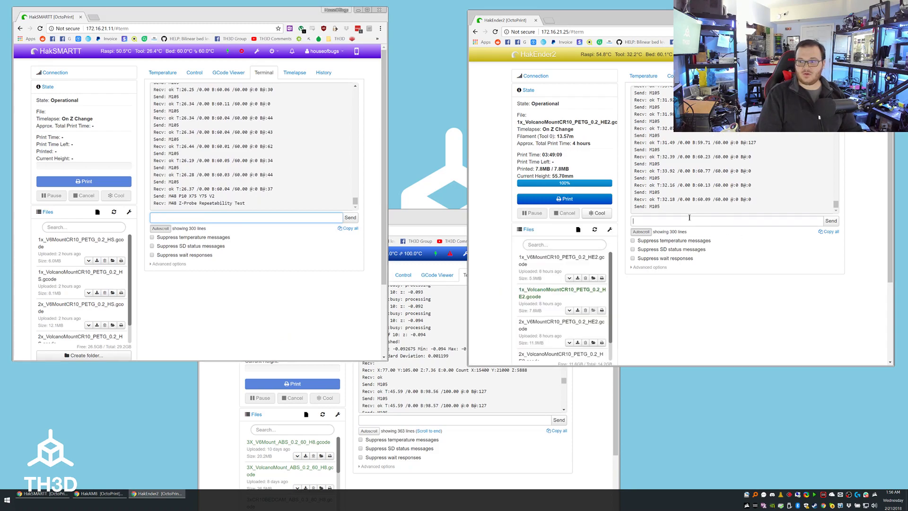
{"action": "left_click", "coordinate": [469, 420]}
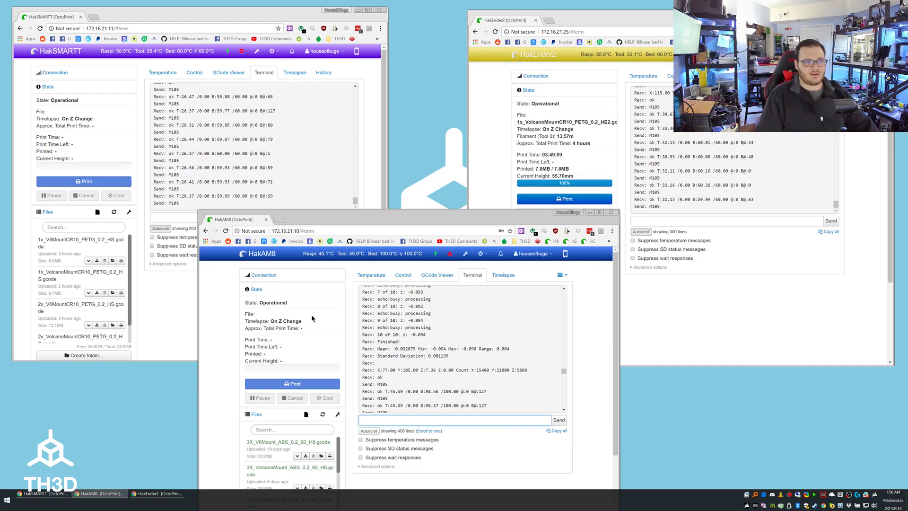
Send M48 P10 X75 Y75 V2 to HakSMARTT, M48 P10 X110 Y110 V2 to HakAM8 and M48 P10 X80 Y75 V2 to HakEnder2
{"action": "key", "text": "alt+Tab"}
{"action": "type", "text": "M48 P10 X75 Y75 V2"}
{"action": "key", "text": "Return"}
{"action": "left_click", "coordinate": [435, 419]}
{"action": "type", "text": "M48 P10 X110 Y110 V2"}
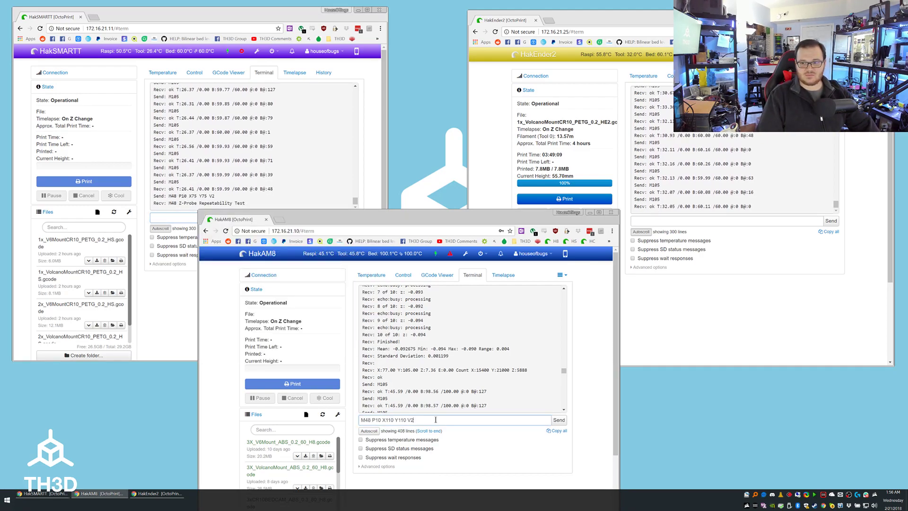
{"action": "left_click", "coordinate": [691, 221]}
{"action": "type", "text": "M48 P10 X80 Y75 V2"}
{"action": "key", "text": "Return"}
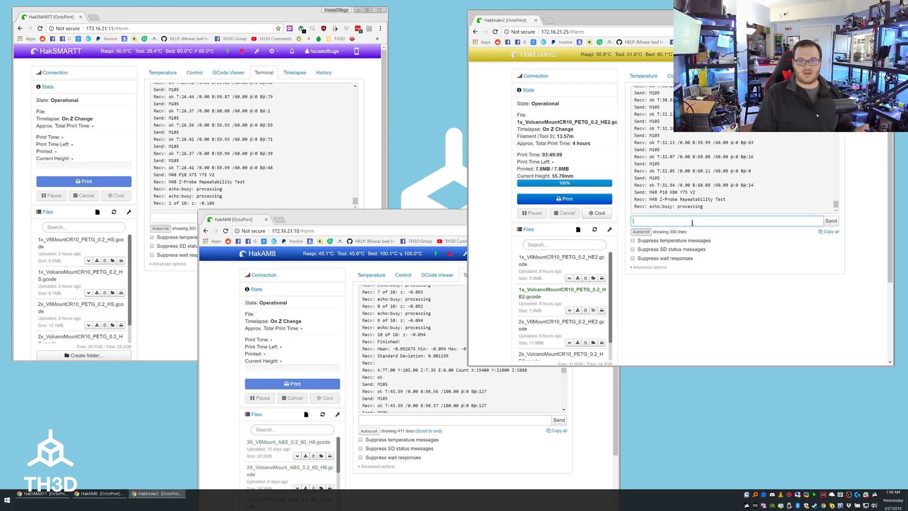